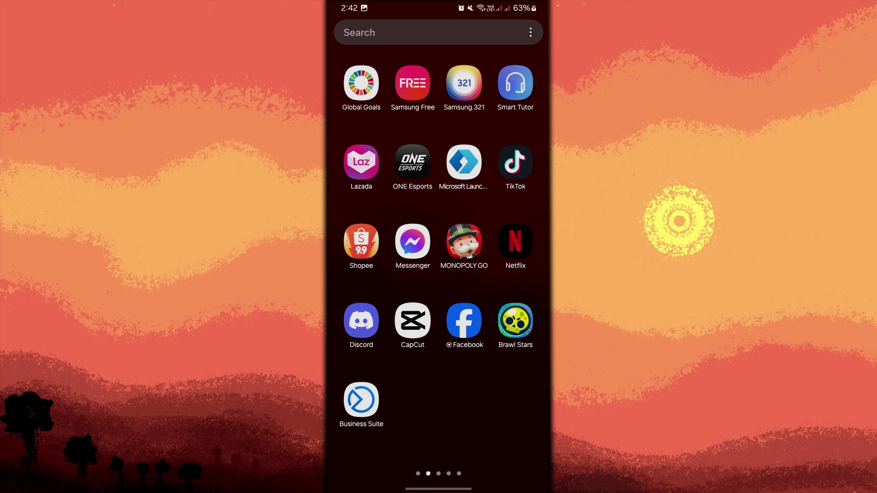
Launch Business Suite and go to the Facebook Page's Settings.
{"action": "left_click", "coordinate": [364, 400]}
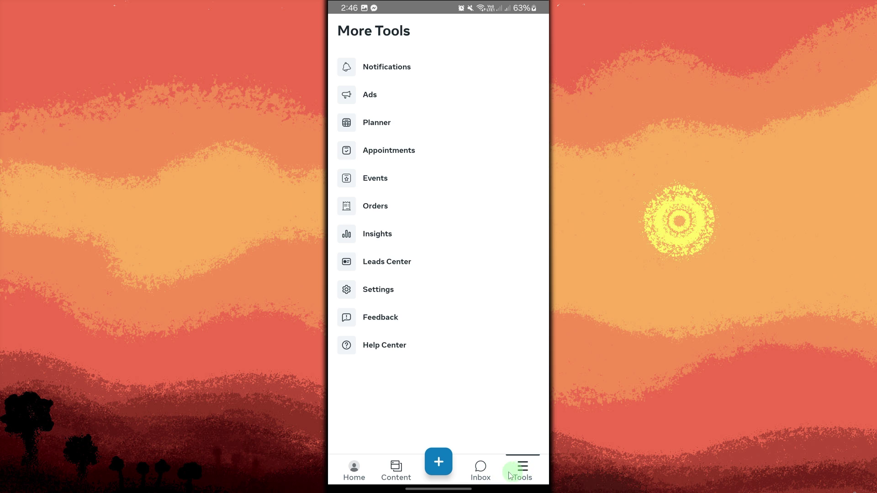
{"action": "left_click", "coordinate": [385, 297]}
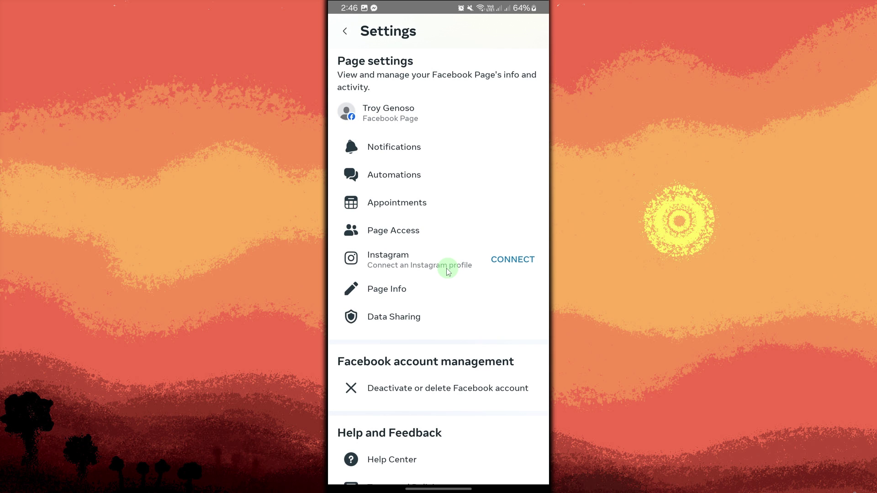
Go to Automations and start setting up the Instant reply automation.
{"action": "left_click", "coordinate": [396, 178]}
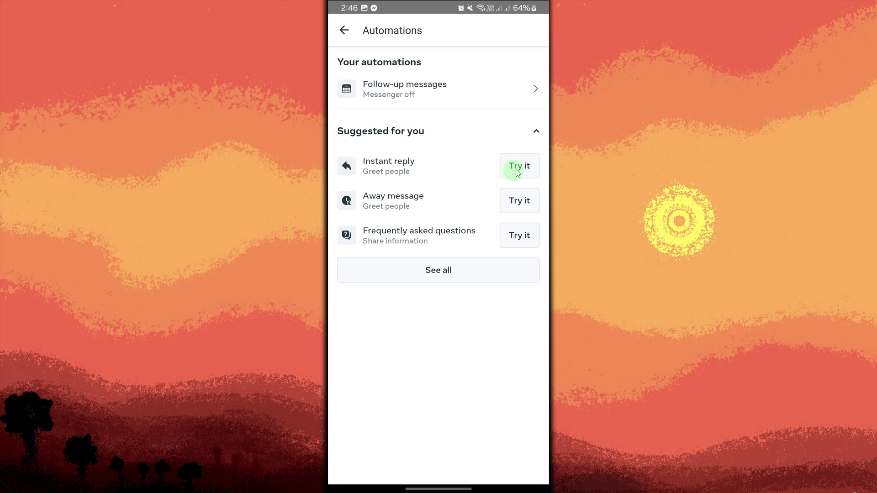
{"action": "left_click", "coordinate": [533, 171]}
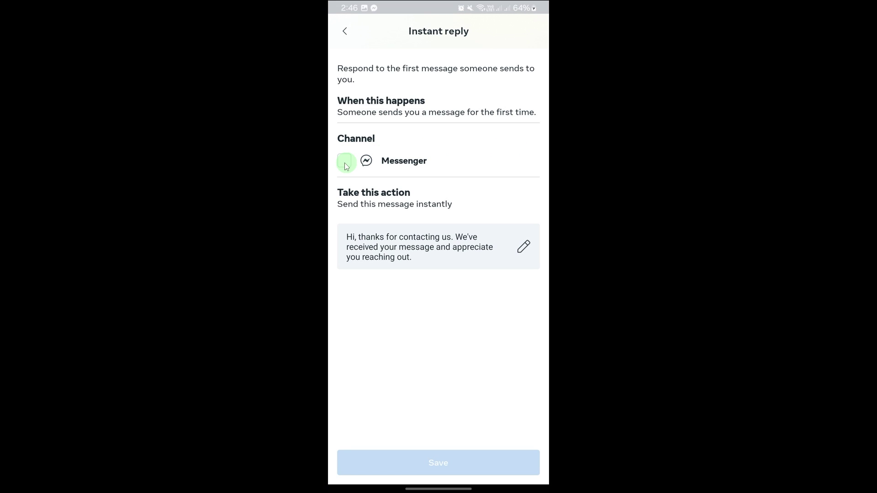
Select Messenger as the Instant reply channel and begin editing the greeting message.
{"action": "left_click", "coordinate": [345, 162]}
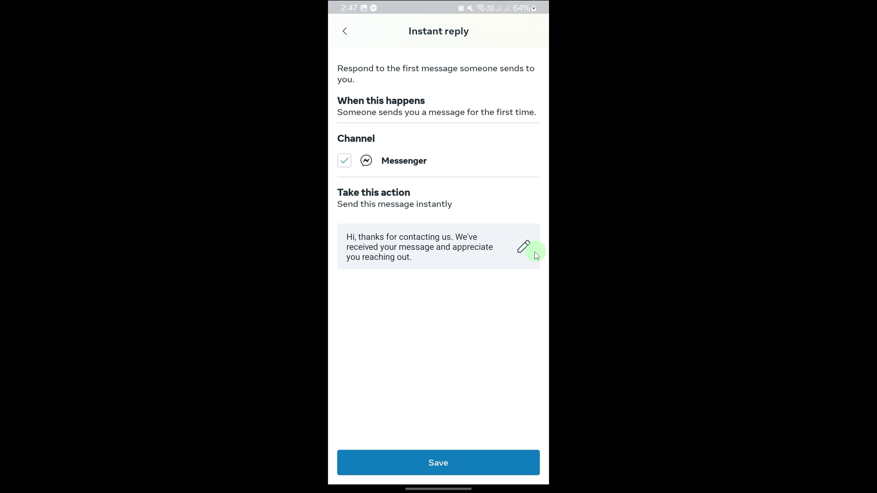
{"action": "left_click", "coordinate": [522, 249]}
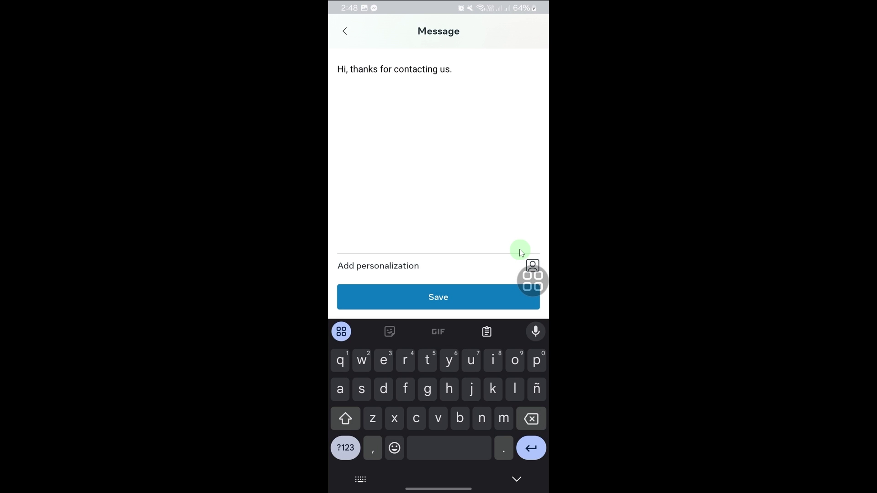